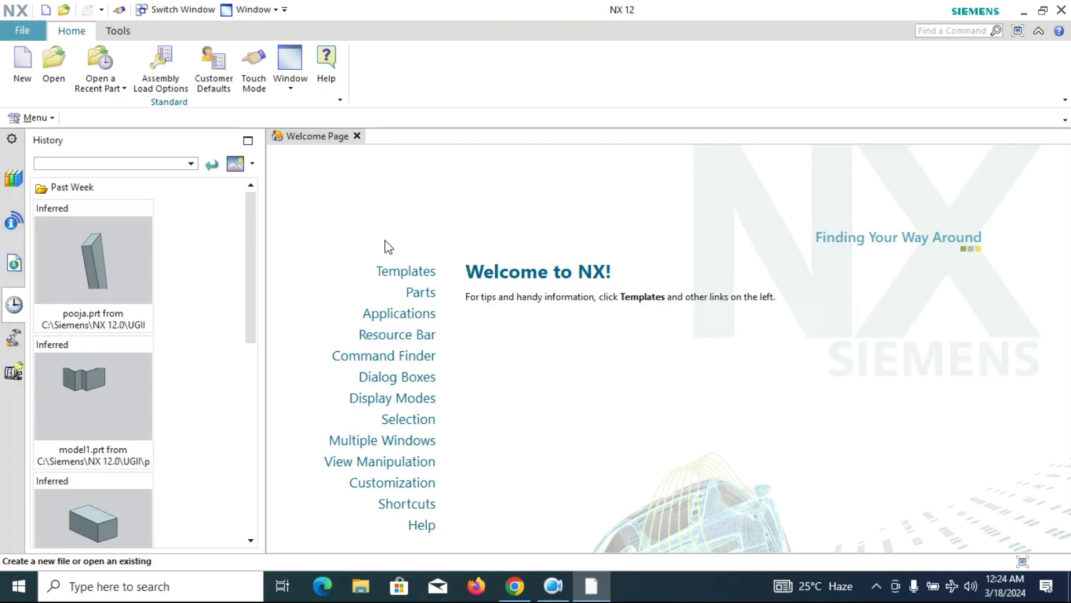
- Start a new millimetre Model part named PART 1ST
{"action": "left_click", "coordinate": [28, 72]}
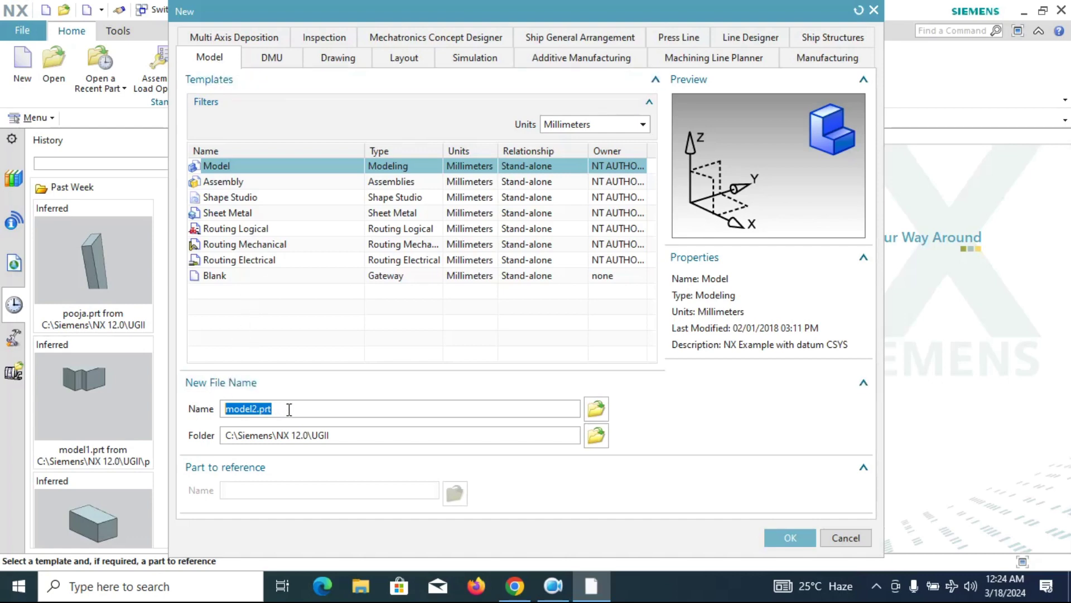
{"action": "type", "text": "PART 1ST"}
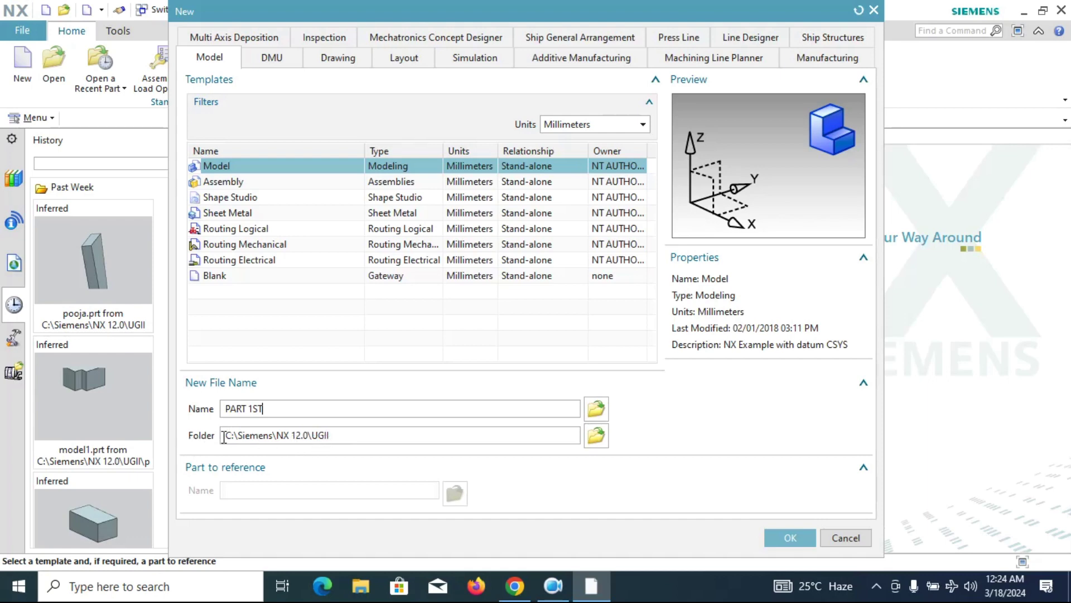
- Set the part folder to C:\NX CAD FILES and create PART 1ST.prt
{"action": "left_click", "coordinate": [596, 435]}
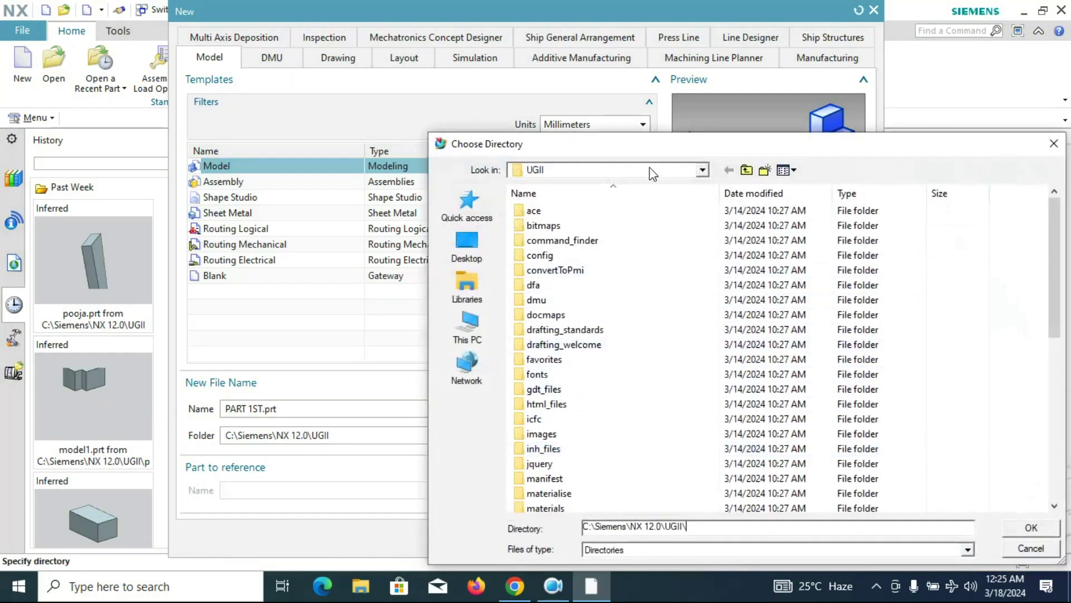
{"action": "left_click", "coordinate": [702, 169]}
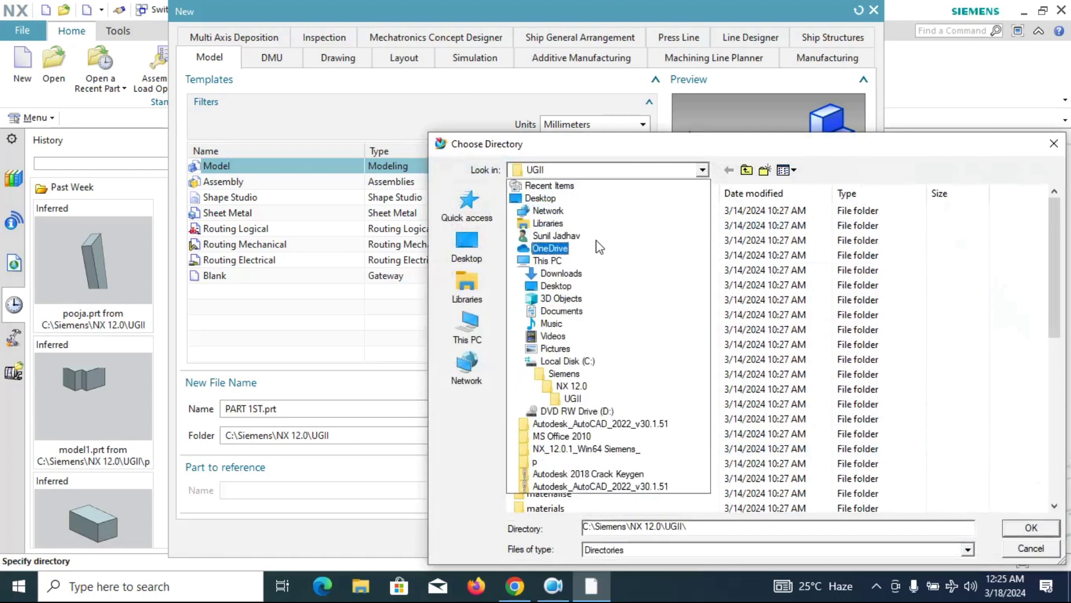
{"action": "left_click", "coordinate": [569, 361]}
{"action": "left_click", "coordinate": [553, 270]}
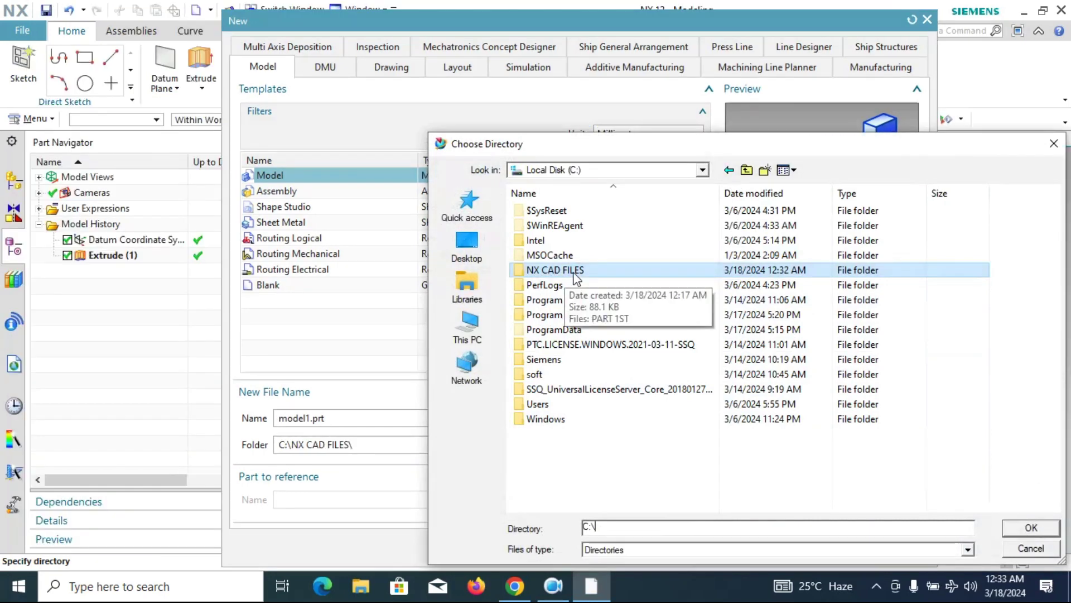
{"action": "double_click", "coordinate": [574, 271]}
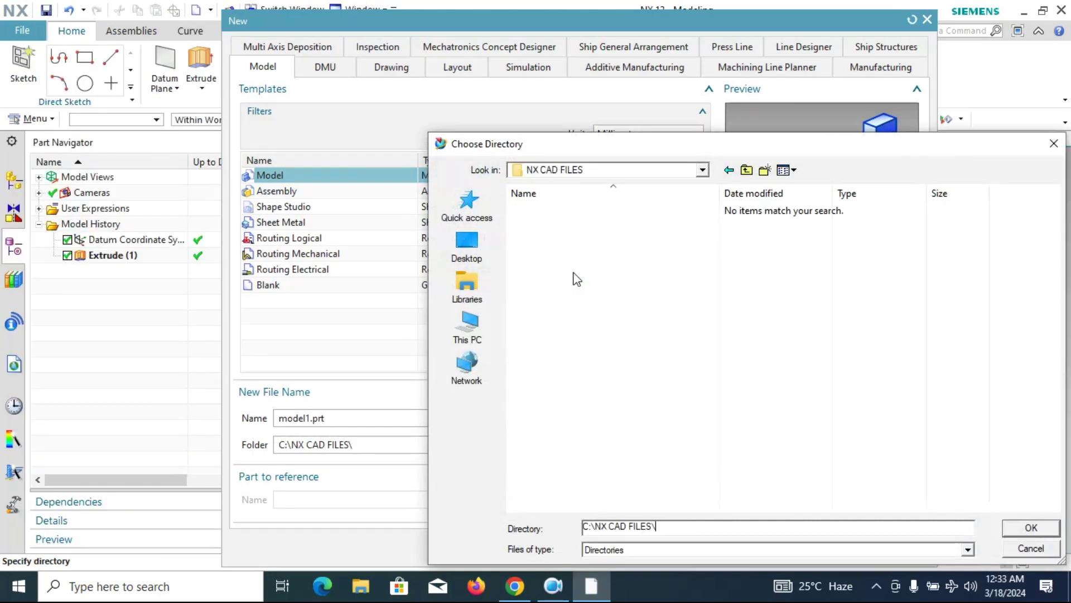
{"action": "left_click", "coordinate": [1041, 526]}
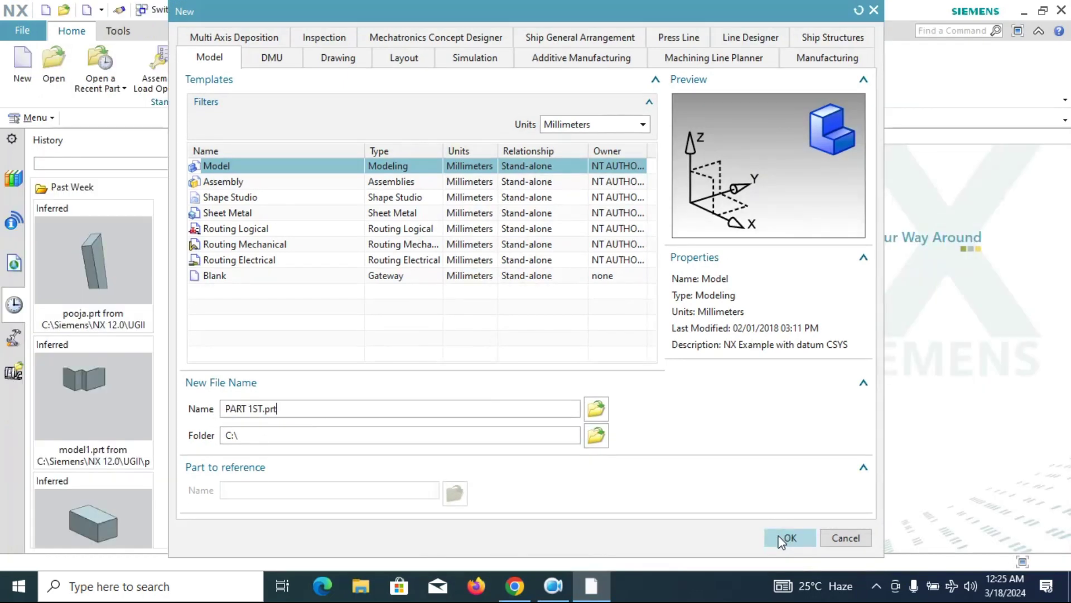
{"action": "left_click", "coordinate": [781, 540]}
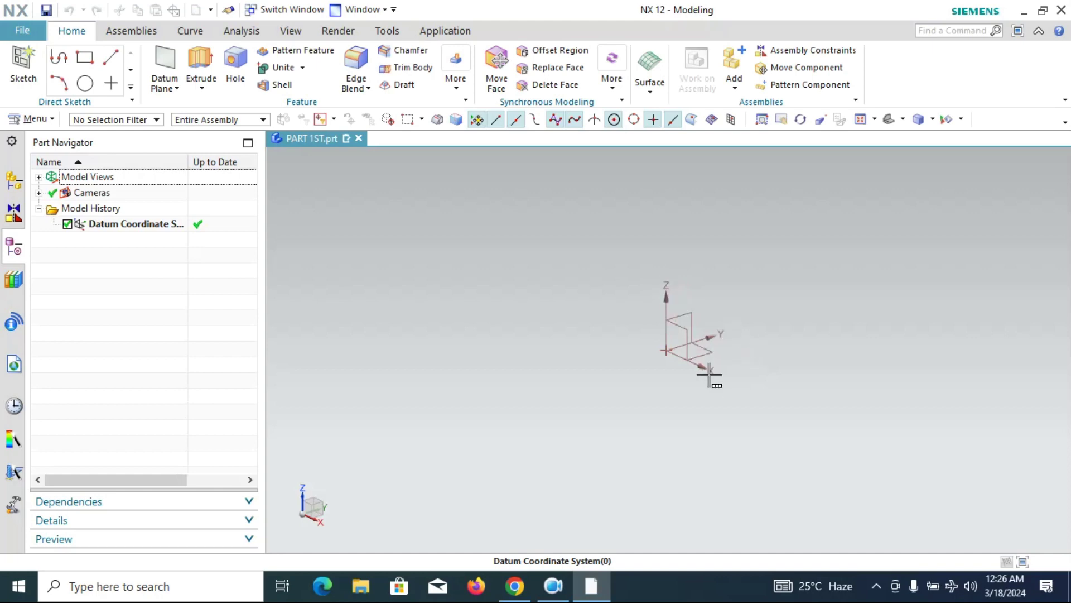
- Orbit the view around the datum coordinate system of the empty part
{"action": "mouse_move", "coordinate": [733, 350]}
{"action": "middle_mouse_down"}
{"action": "mouse_move", "coordinate": [759, 348]}
{"action": "mouse_move", "coordinate": [736, 289]}
{"action": "mouse_move", "coordinate": [794, 256]}
{"action": "mouse_move", "coordinate": [731, 211]}
{"action": "mouse_move", "coordinate": [654, 213]}
{"action": "middle_mouse_up"}
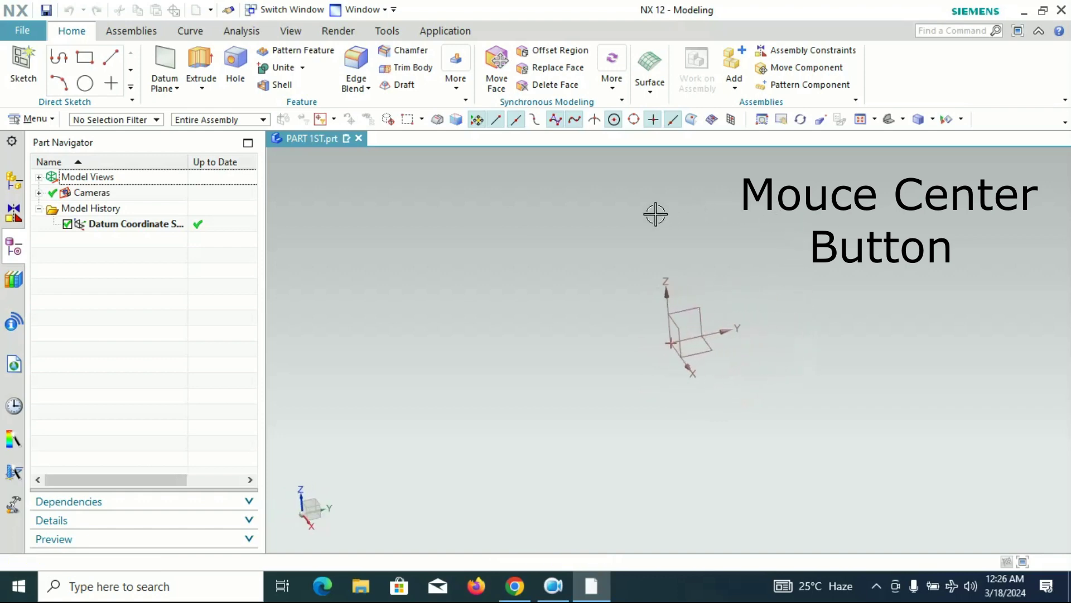
- Start an extrusion and sketch a 41 × 41 rectangle on the XY plane as its section
{"action": "left_click", "coordinate": [202, 63]}
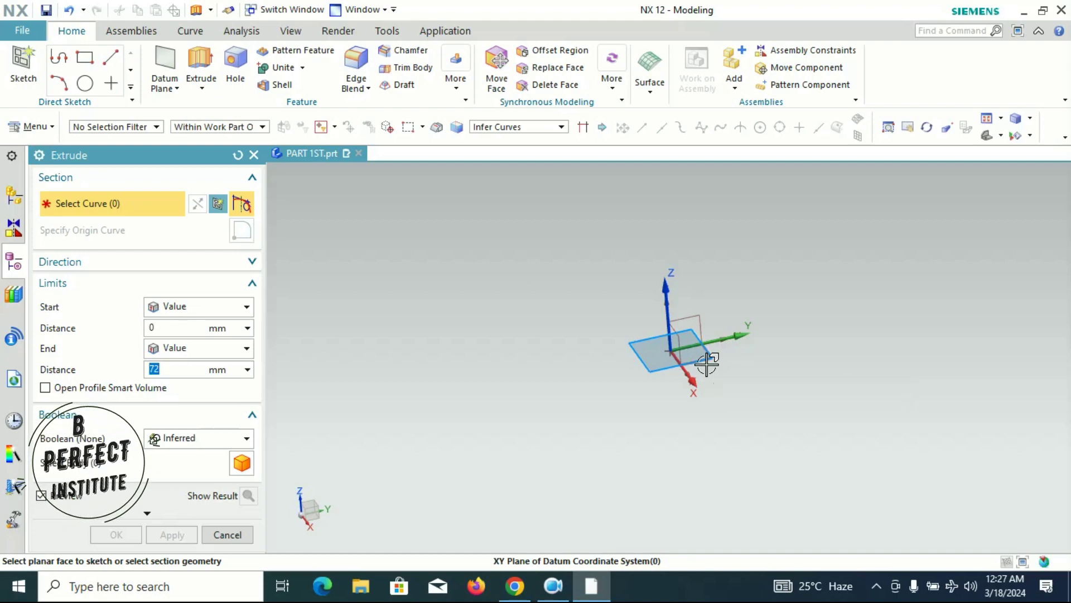
{"action": "left_click", "coordinate": [707, 364]}
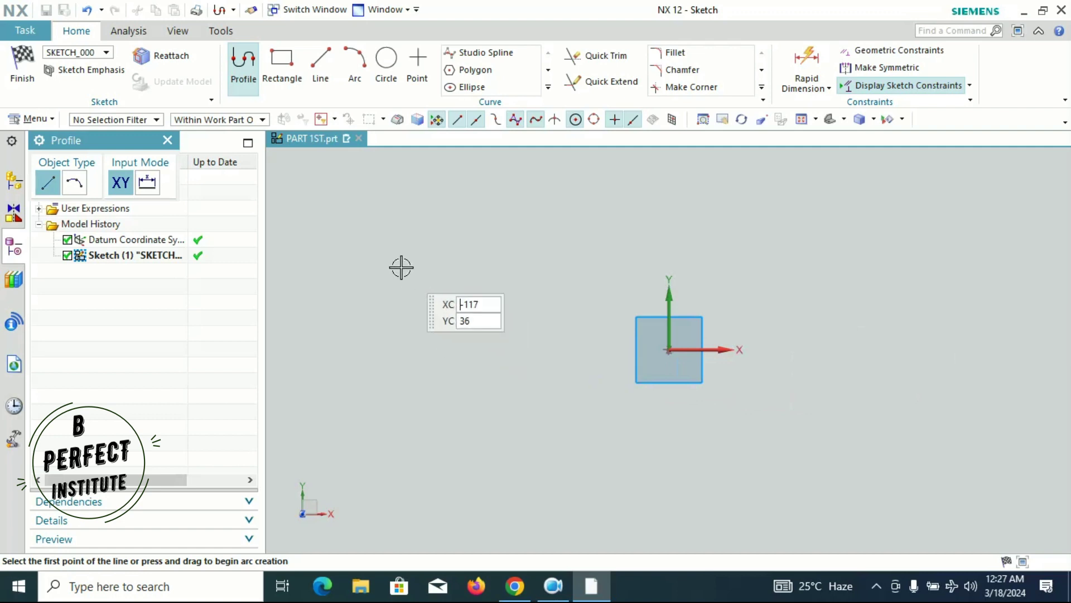
{"action": "left_click", "coordinate": [270, 63]}
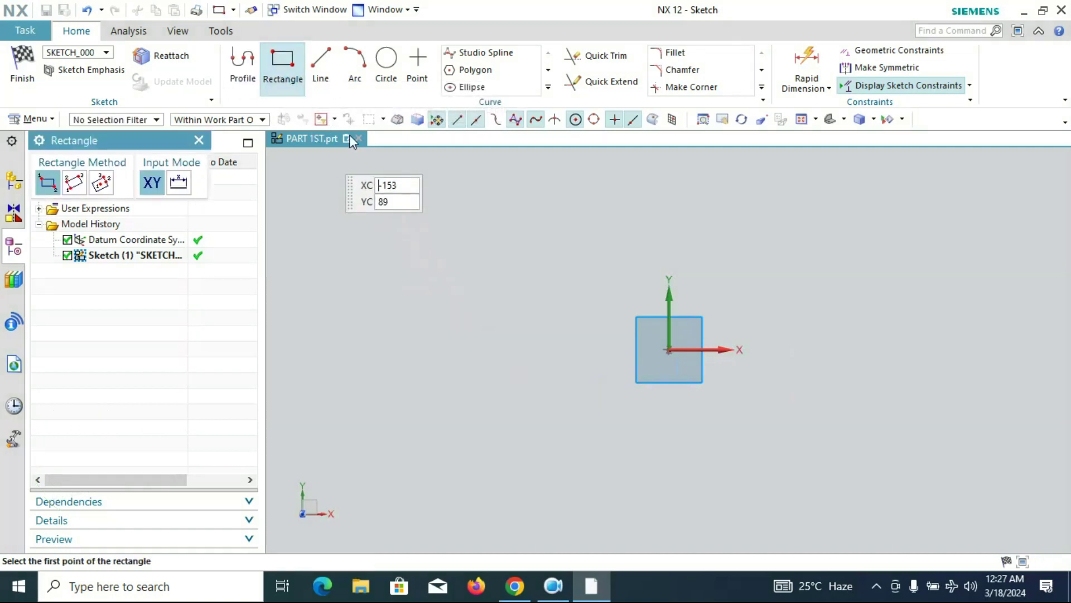
{"action": "left_click", "coordinate": [495, 267]}
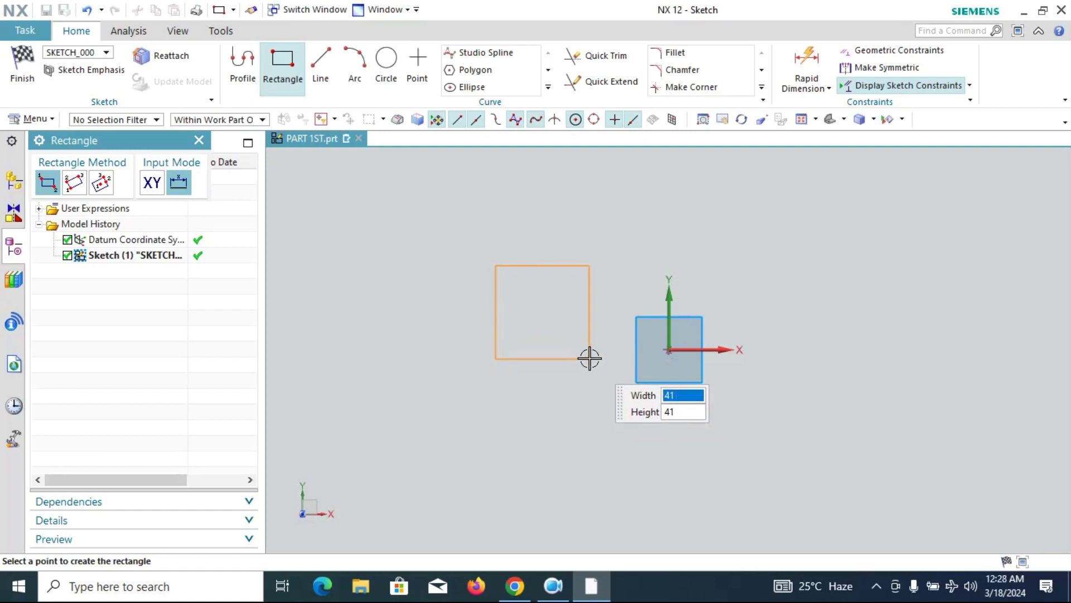
{"action": "left_click", "coordinate": [590, 358]}
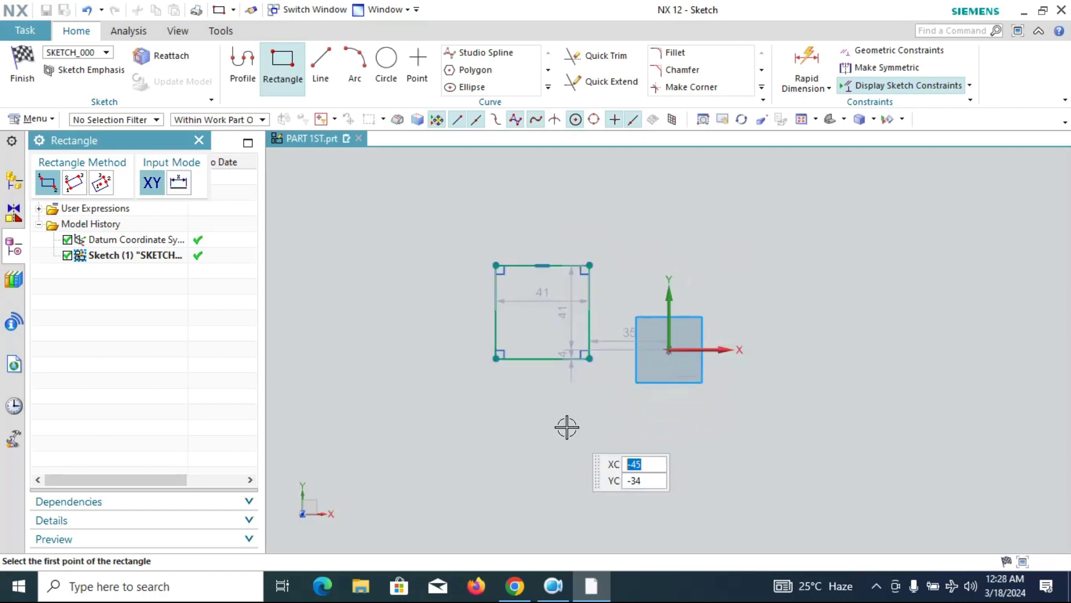
{"action": "left_click", "coordinate": [26, 72]}
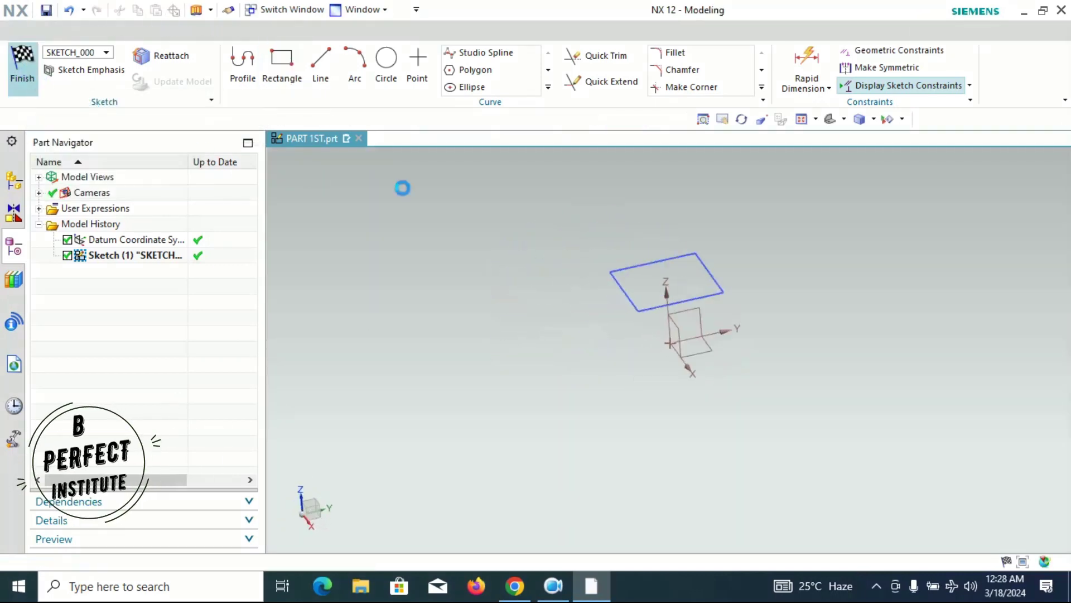
- Extrude the square from 0 to 40 mm so it previews as a cube
{"action": "key", "text": "x"}
{"action": "double_click", "coordinate": [160, 369]}
{"action": "scroll", "coordinate": [630, 432], "scroll_direction": "up", "scroll_amount": 2}
{"action": "scroll", "coordinate": [629, 439], "scroll_direction": "down", "scroll_amount": 2}
{"action": "scroll", "coordinate": [645, 390], "scroll_direction": "down", "scroll_amount": 2}
{"action": "scroll", "coordinate": [654, 355], "scroll_direction": "up", "scroll_amount": 1}
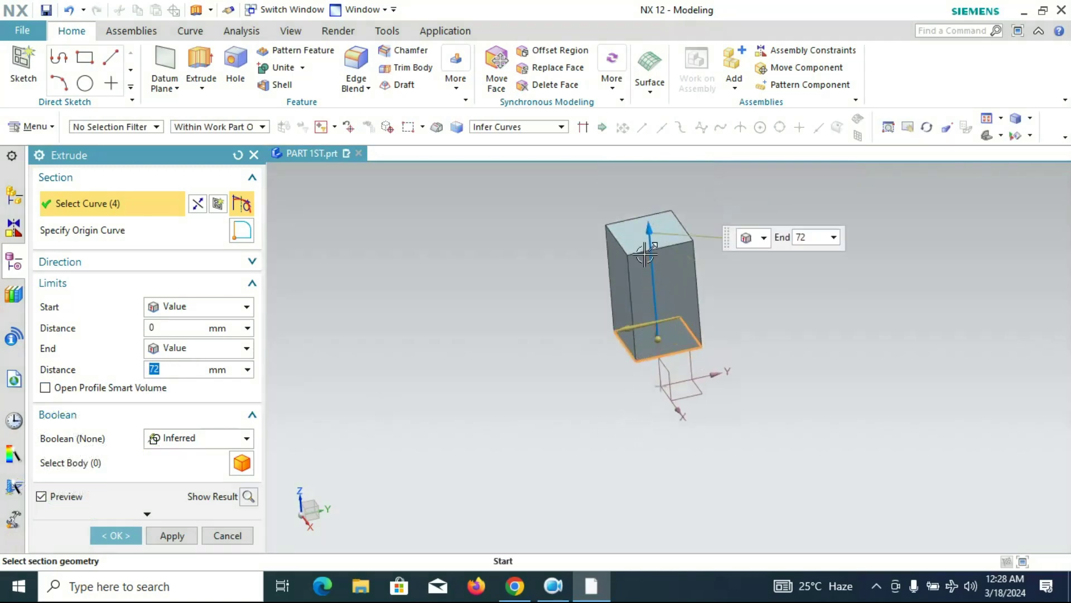
{"action": "left_click_drag", "start_coordinate": [650, 231], "coordinate": [661, 244]}
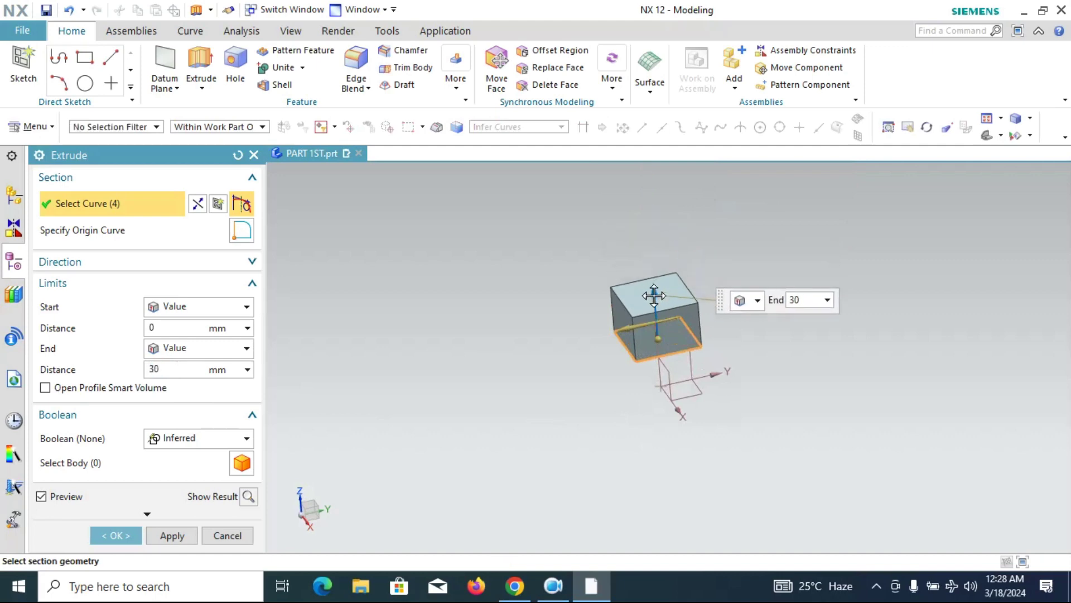
{"action": "mouse_move", "coordinate": [661, 244]}
{"action": "left_mouse_down"}
{"action": "mouse_move", "coordinate": [672, 294]}
{"action": "mouse_move", "coordinate": [675, 277]}
{"action": "left_mouse_up"}
{"action": "scroll", "coordinate": [674, 279], "scroll_direction": "up", "scroll_amount": 3}
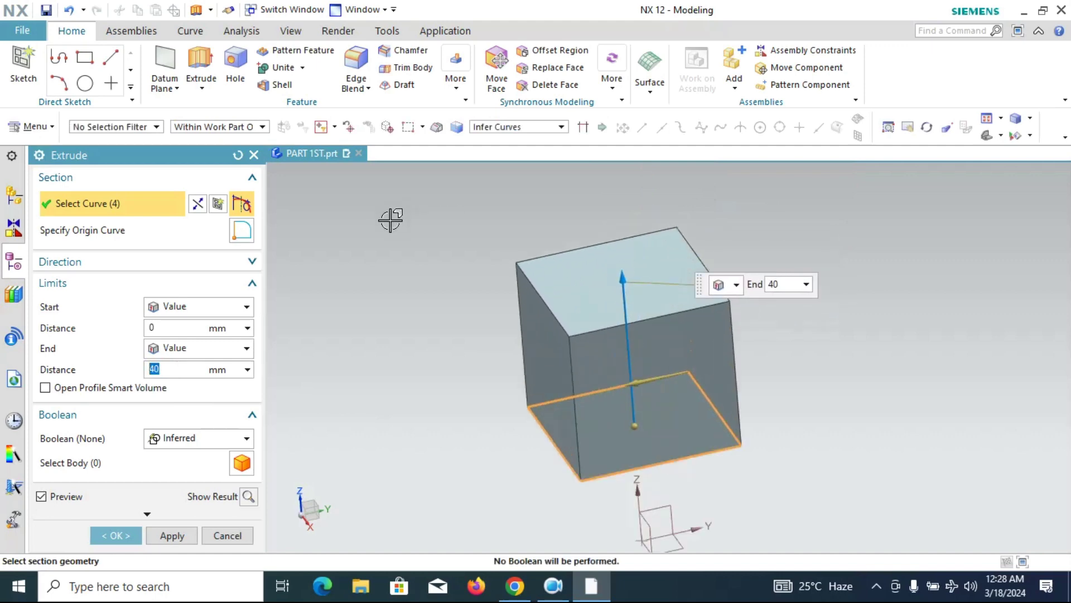
{"action": "mouse_move", "coordinate": [603, 323]}
{"action": "middle_mouse_down"}
{"action": "mouse_move", "coordinate": [777, 349]}
{"action": "mouse_move", "coordinate": [677, 342]}
{"action": "mouse_move", "coordinate": [709, 355]}
{"action": "mouse_move", "coordinate": [687, 297]}
{"action": "mouse_move", "coordinate": [691, 316]}
{"action": "mouse_move", "coordinate": [655, 318]}
{"action": "mouse_move", "coordinate": [675, 287]}
{"action": "mouse_move", "coordinate": [722, 287]}
{"action": "mouse_move", "coordinate": [738, 313]}
{"action": "mouse_move", "coordinate": [673, 316]}
{"action": "mouse_move", "coordinate": [762, 263]}
{"action": "mouse_move", "coordinate": [751, 222]}
{"action": "mouse_move", "coordinate": [713, 223]}
{"action": "middle_mouse_up"}
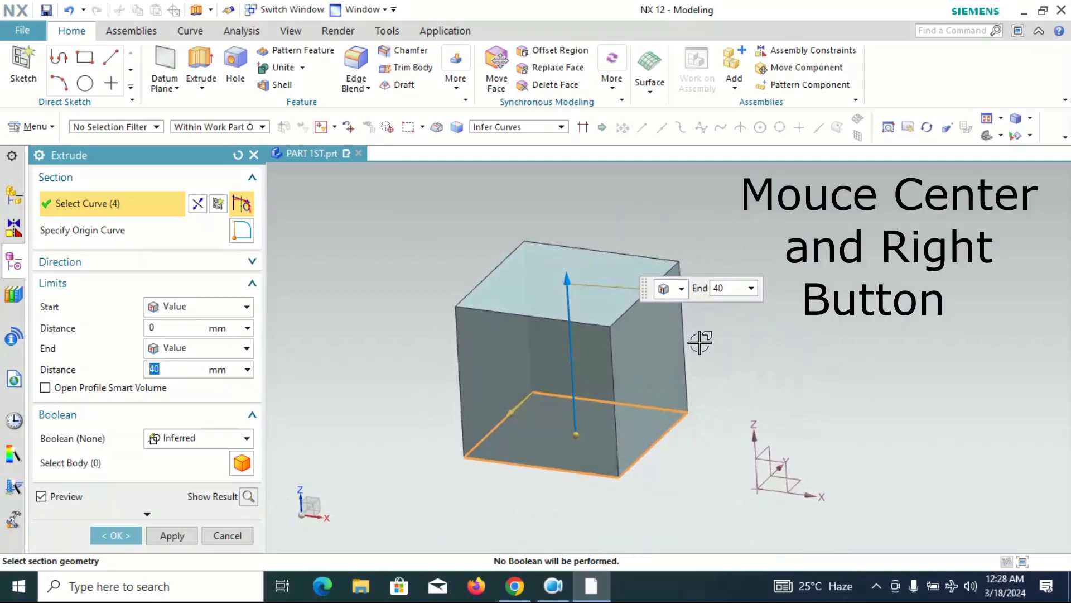
{"action": "mouse_move", "coordinate": [699, 342]}
{"action": "middle_mouse_down"}
{"action": "mouse_move", "coordinate": [914, 328]}
{"action": "mouse_move", "coordinate": [670, 328]}
{"action": "mouse_move", "coordinate": [936, 321]}
{"action": "mouse_move", "coordinate": [598, 322]}
{"action": "mouse_move", "coordinate": [945, 323]}
{"action": "mouse_move", "coordinate": [709, 324]}
{"action": "mouse_move", "coordinate": [854, 320]}
{"action": "mouse_move", "coordinate": [679, 313]}
{"action": "mouse_move", "coordinate": [743, 278]}
{"action": "mouse_move", "coordinate": [667, 294]}
{"action": "middle_mouse_up"}
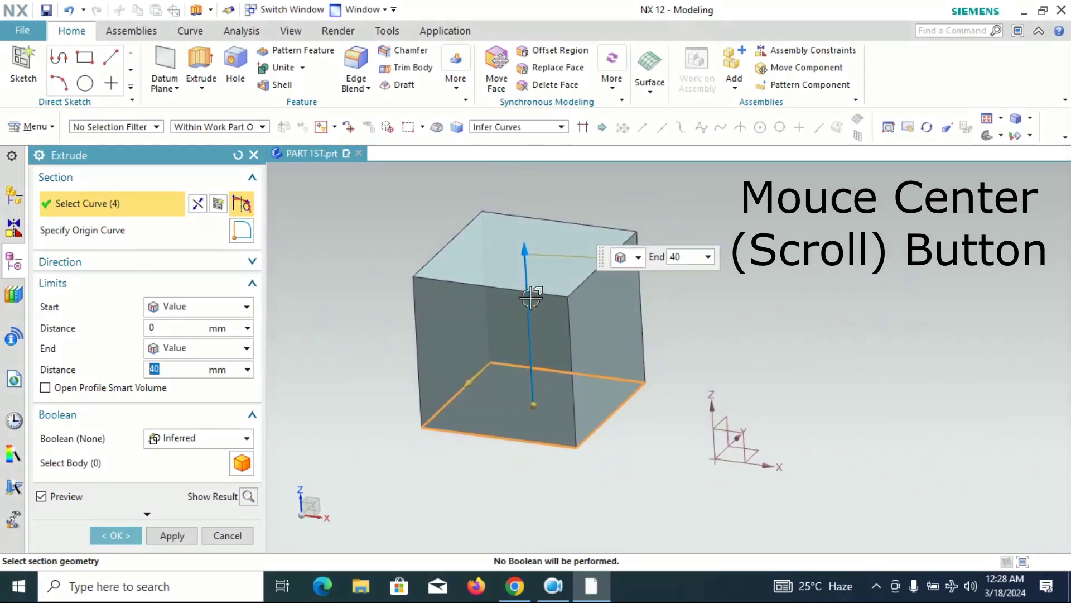
{"action": "scroll", "coordinate": [530, 297], "scroll_direction": "down", "scroll_amount": 2}
{"action": "scroll", "coordinate": [531, 297], "scroll_direction": "down", "scroll_amount": 2}
{"action": "scroll", "coordinate": [531, 298], "scroll_direction": "up", "scroll_amount": 2}
{"action": "scroll", "coordinate": [532, 297], "scroll_direction": "up", "scroll_amount": 2}
{"action": "scroll", "coordinate": [531, 298], "scroll_direction": "down", "scroll_amount": 3}
{"action": "scroll", "coordinate": [532, 297], "scroll_direction": "up", "scroll_amount": 1}
{"action": "scroll", "coordinate": [532, 297], "scroll_direction": "up", "scroll_amount": 3}
{"action": "scroll", "coordinate": [534, 297], "scroll_direction": "down", "scroll_amount": 3}
{"action": "scroll", "coordinate": [535, 295], "scroll_direction": "up", "scroll_amount": 3}
{"action": "scroll", "coordinate": [535, 293], "scroll_direction": "up", "scroll_amount": 2}
{"action": "scroll", "coordinate": [541, 313], "scroll_direction": "down", "scroll_amount": 5}
{"action": "scroll", "coordinate": [536, 338], "scroll_direction": "up", "scroll_amount": 3}
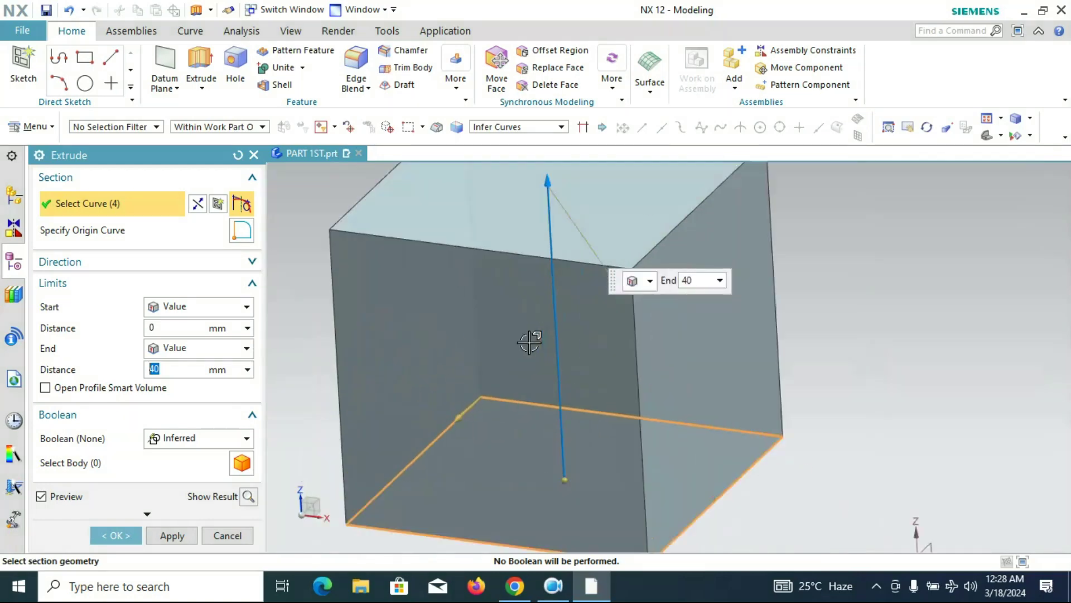
{"action": "scroll", "coordinate": [697, 391], "scroll_direction": "down", "scroll_amount": 3}
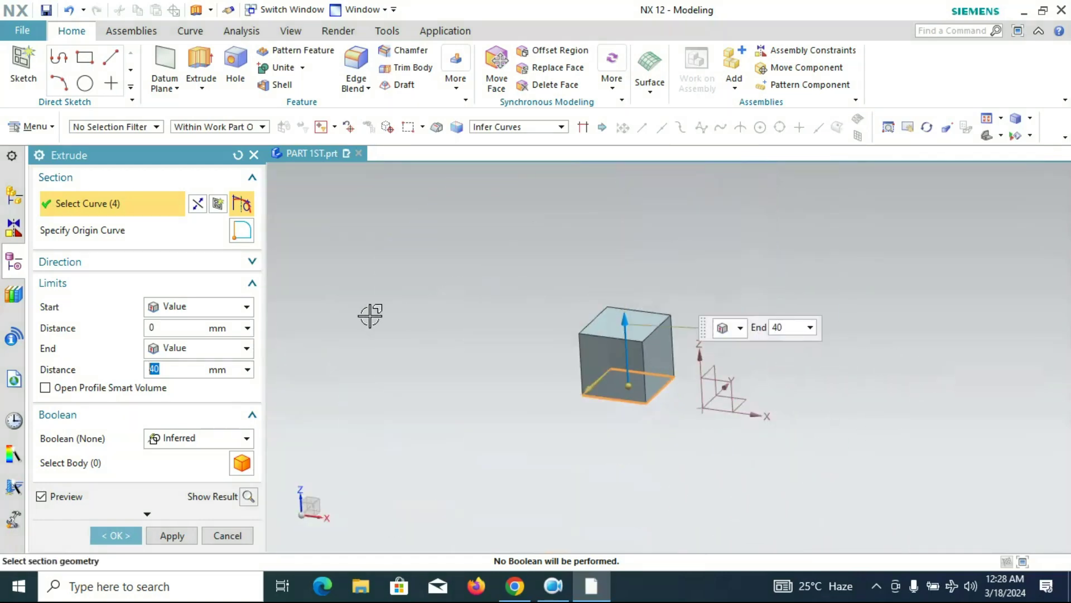
{"action": "scroll", "coordinate": [371, 316], "scroll_direction": "up", "scroll_amount": 3}
{"action": "scroll", "coordinate": [563, 355], "scroll_direction": "down", "scroll_amount": 2}
{"action": "scroll", "coordinate": [899, 445], "scroll_direction": "up", "scroll_amount": 2}
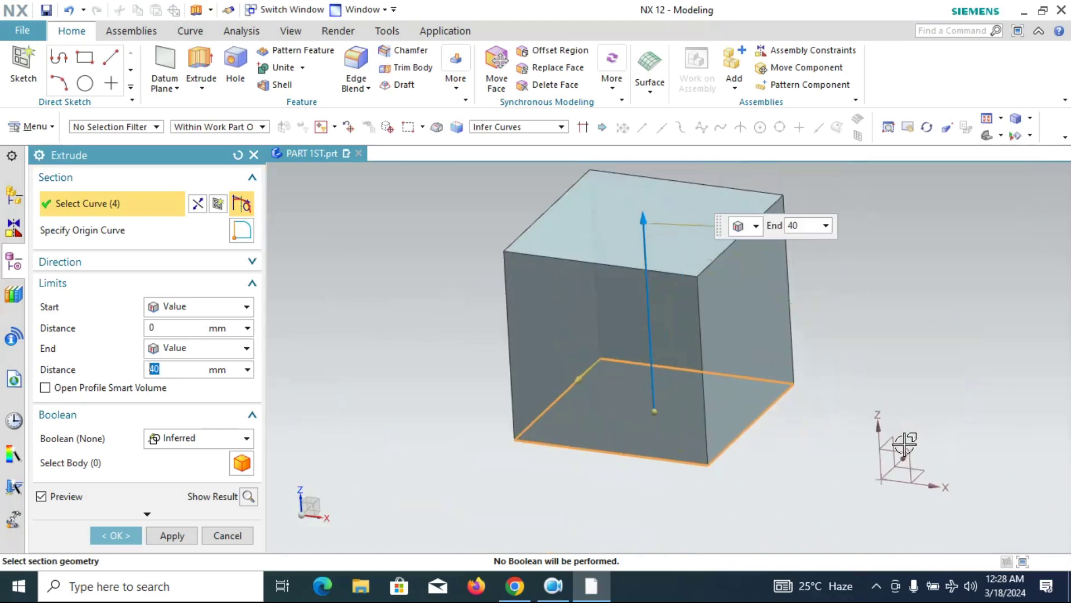
{"action": "scroll", "coordinate": [683, 337], "scroll_direction": "down", "scroll_amount": 3}
{"action": "scroll", "coordinate": [465, 319], "scroll_direction": "up", "scroll_amount": 2}
{"action": "scroll", "coordinate": [464, 319], "scroll_direction": "down", "scroll_amount": 2}
{"action": "scroll", "coordinate": [469, 318], "scroll_direction": "up", "scroll_amount": 2}
{"action": "scroll", "coordinate": [480, 317], "scroll_direction": "down", "scroll_amount": 3}
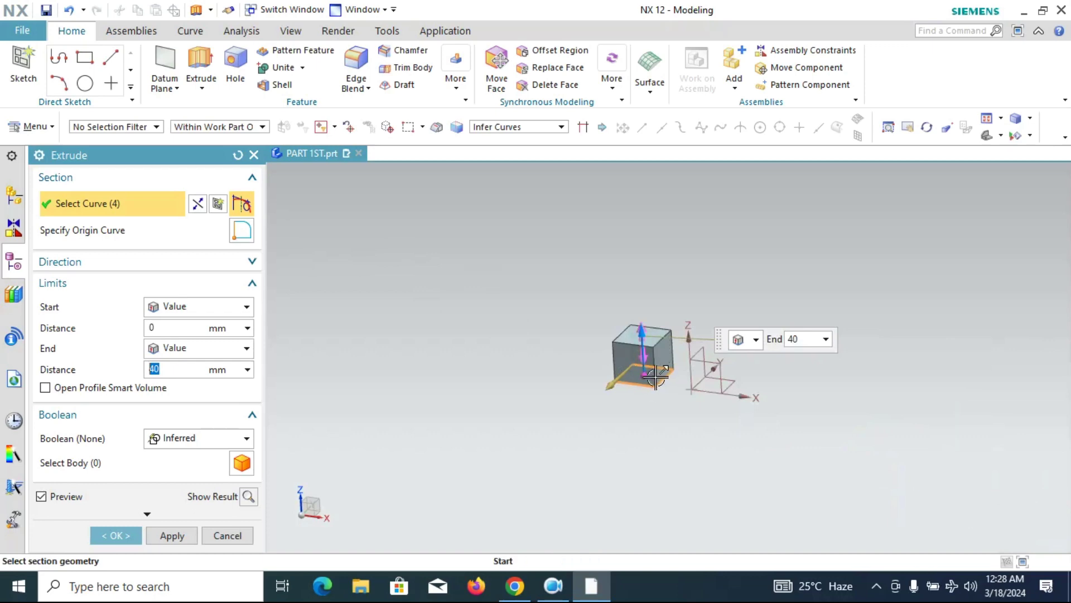
{"action": "scroll", "coordinate": [654, 368], "scroll_direction": "up", "scroll_amount": 2}
{"action": "scroll", "coordinate": [651, 367], "scroll_direction": "up", "scroll_amount": 2}
{"action": "scroll", "coordinate": [650, 366], "scroll_direction": "down", "scroll_amount": 3}
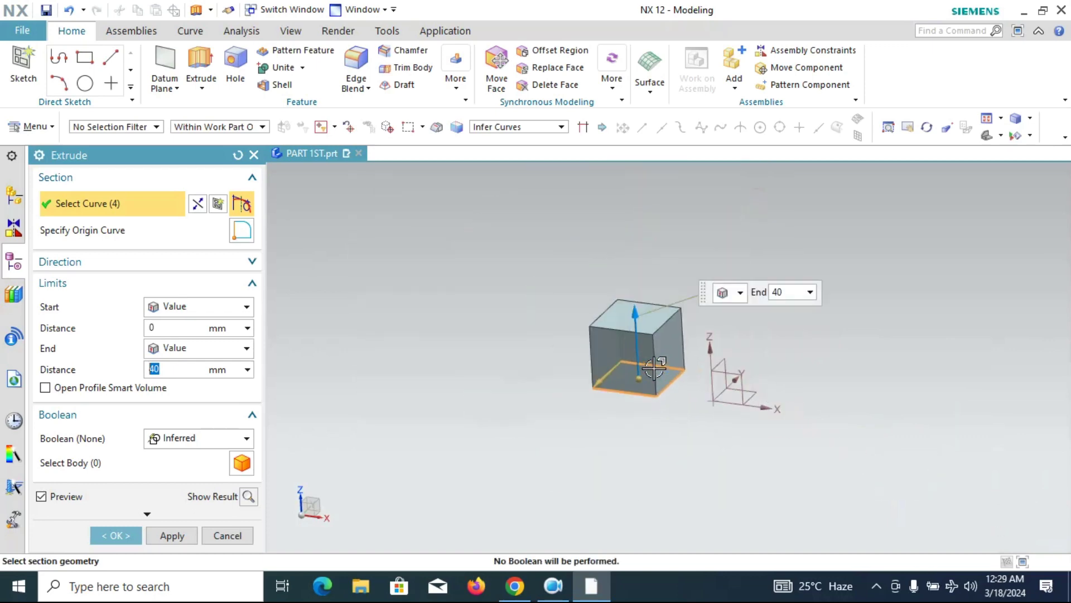
{"action": "scroll", "coordinate": [650, 366], "scroll_direction": "up", "scroll_amount": 3}
{"action": "middle_click_drag", "start_coordinate": [650, 366], "coordinate": [581, 356]}
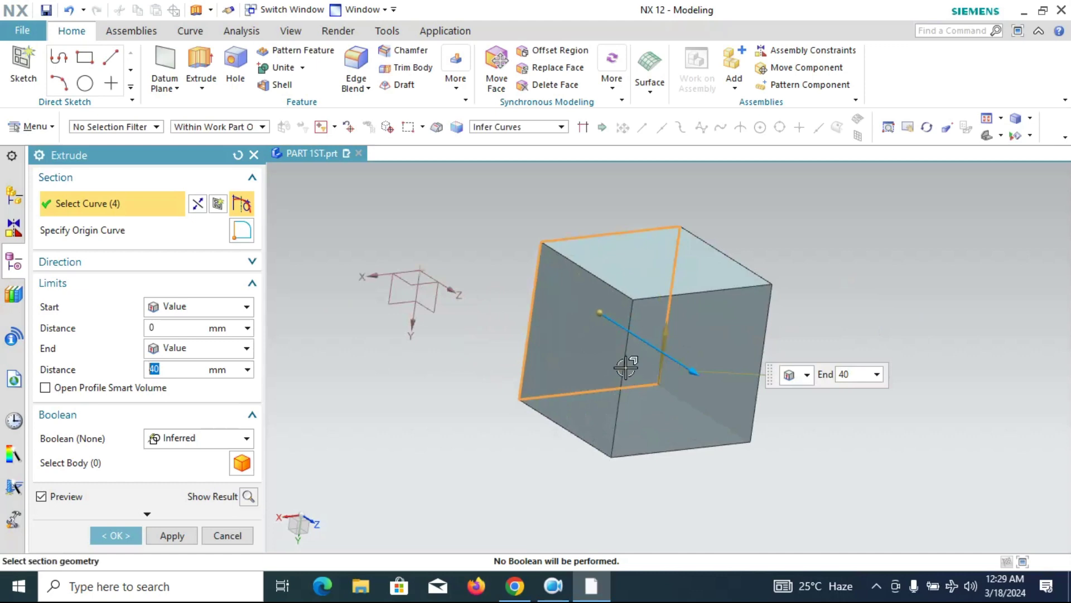
{"action": "middle_click_drag", "start_coordinate": [626, 367], "coordinate": [641, 216]}
{"action": "mouse_move", "coordinate": [666, 361]}
{"action": "middle_mouse_down"}
{"action": "mouse_move", "coordinate": [695, 364]}
{"action": "mouse_move", "coordinate": [689, 323]}
{"action": "mouse_move", "coordinate": [106, 93]}
{"action": "middle_mouse_up"}
{"action": "left_click", "coordinate": [26, 30]}
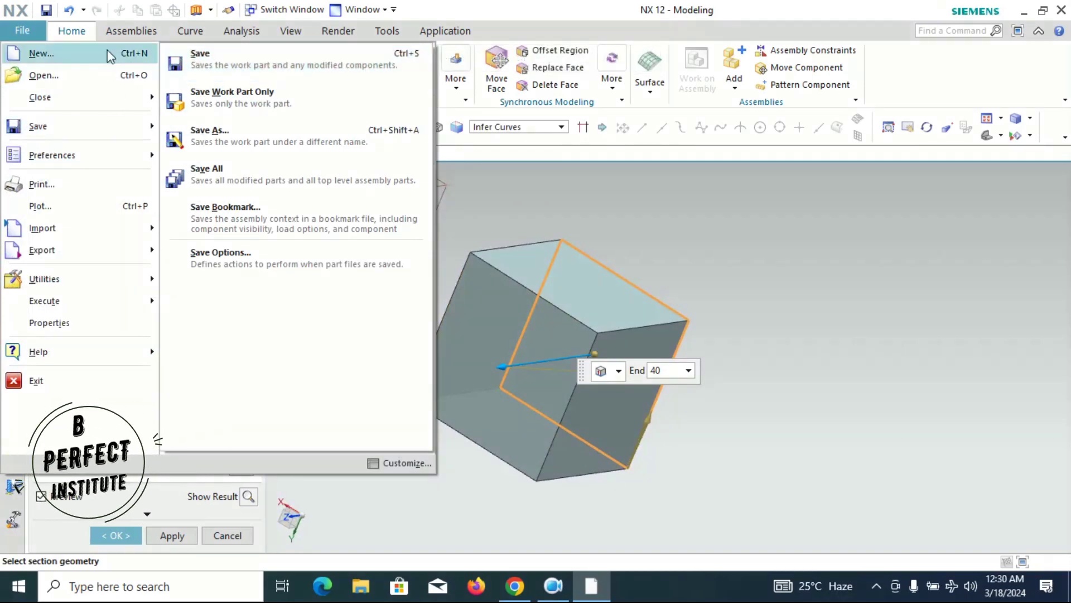
{"action": "mouse_move", "coordinate": [38, 126]}
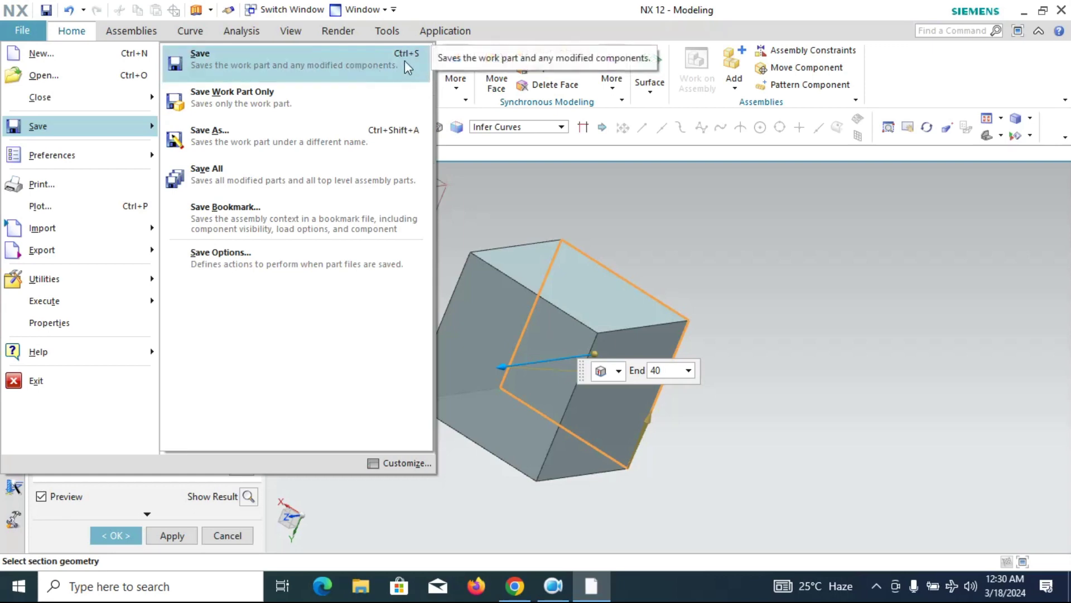
- Save the cube part as PART 1ST in C:\NX CAD FILES, keeping the sketch
{"action": "key", "text": "Escape"}
{"action": "key", "text": "Escape"}
{"action": "key", "text": "Escape"}
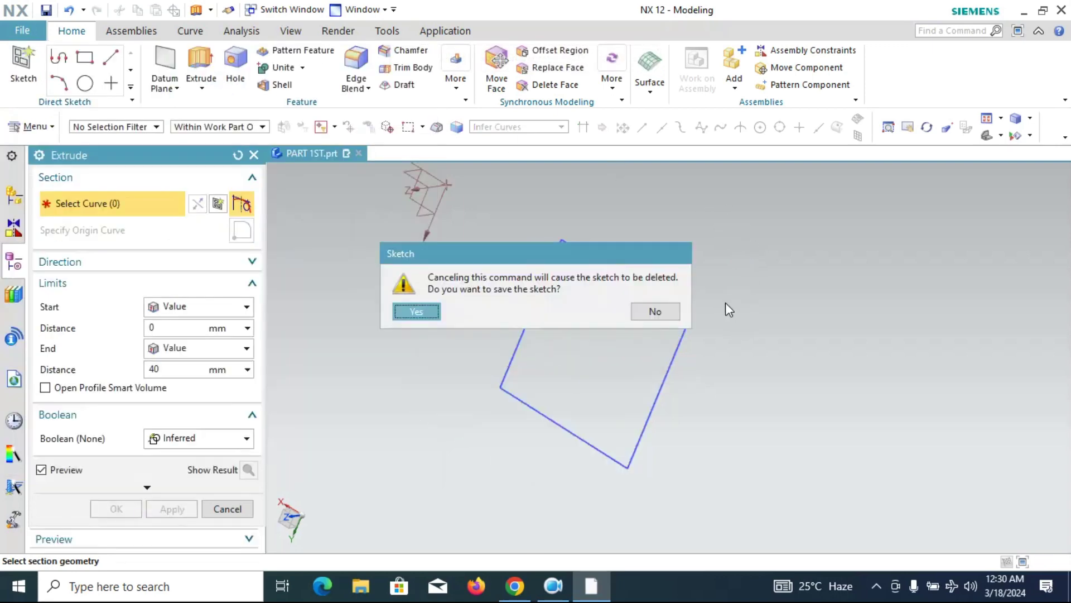
{"action": "key", "text": "Return"}
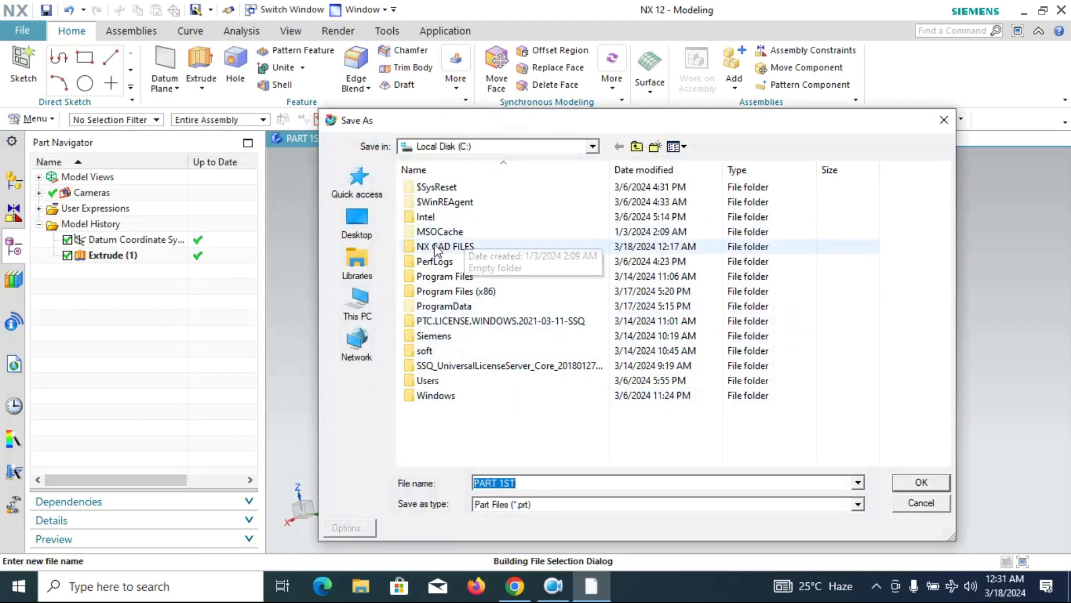
{"action": "double_click", "coordinate": [441, 247]}
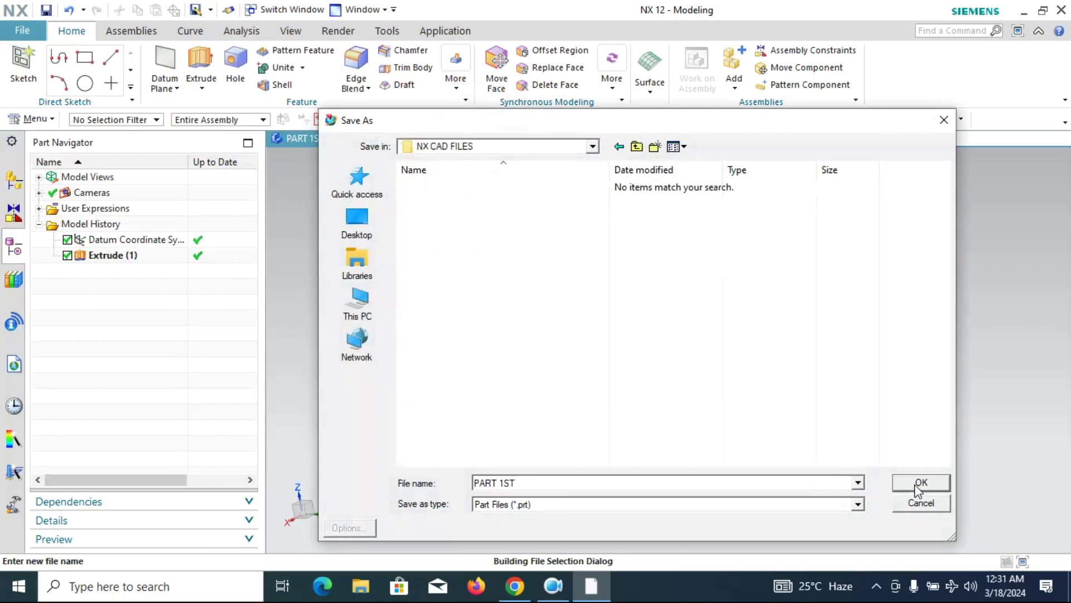
{"action": "left_click", "coordinate": [919, 484]}
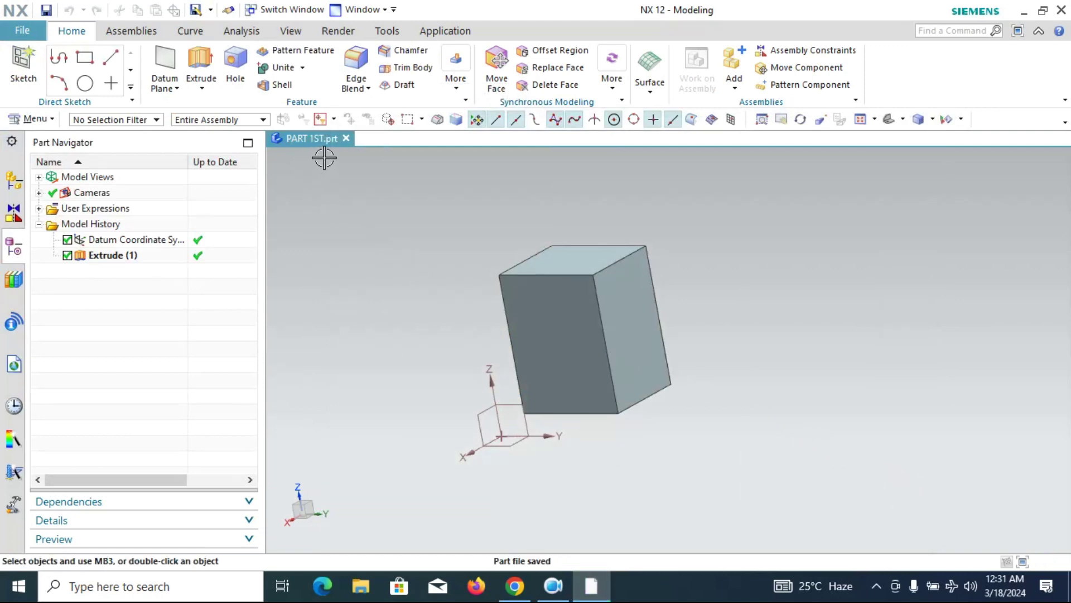
{"action": "left_click", "coordinate": [33, 35]}
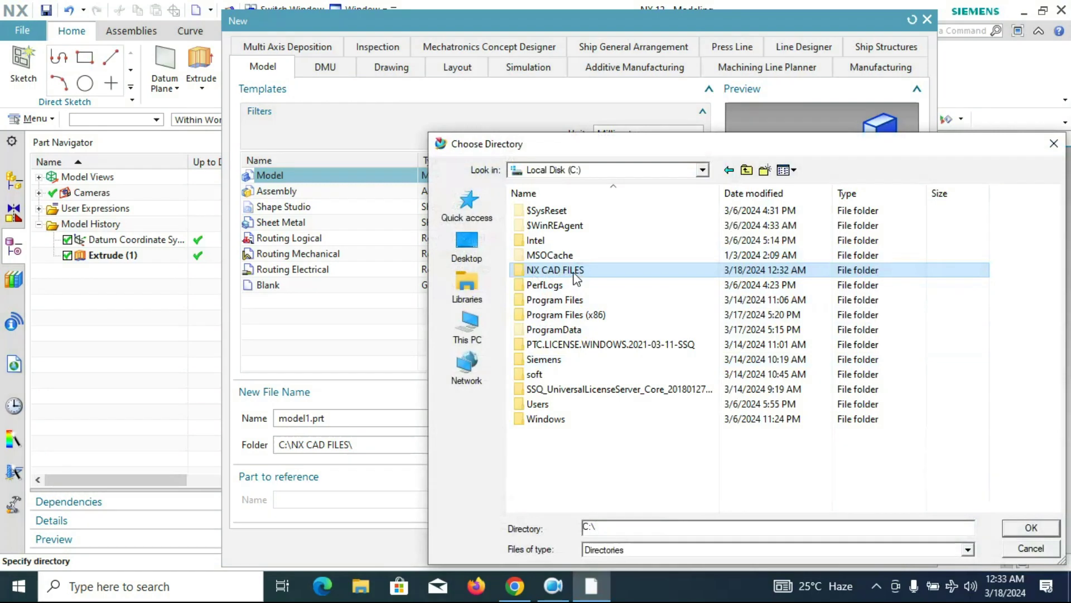
- Set the new model part's folder to C:\NX CAD FILES
{"action": "double_click", "coordinate": [508, 270]}
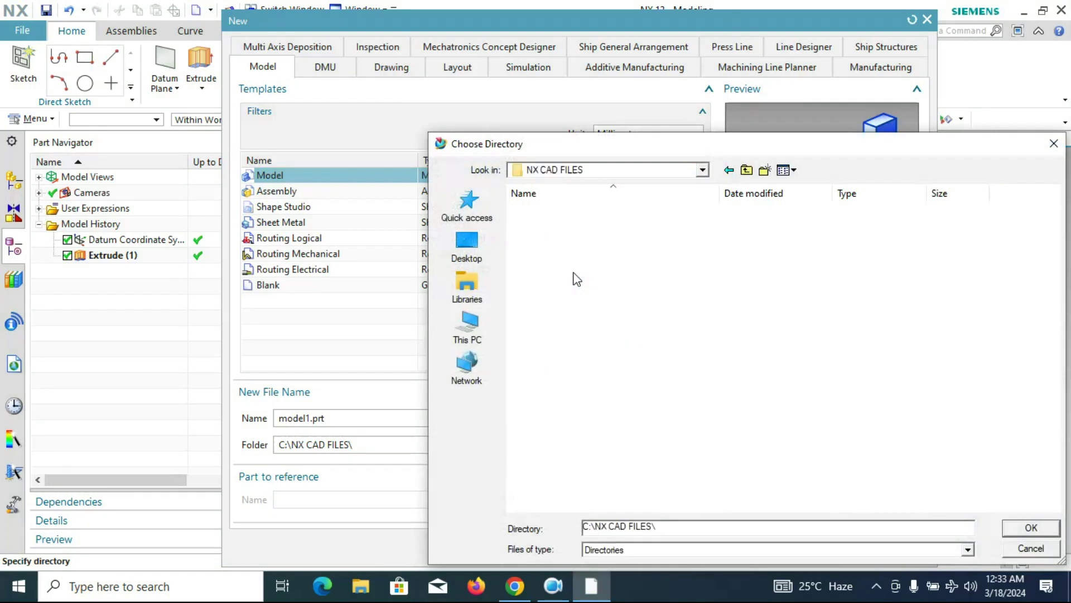
{"action": "left_click", "coordinate": [1029, 527]}
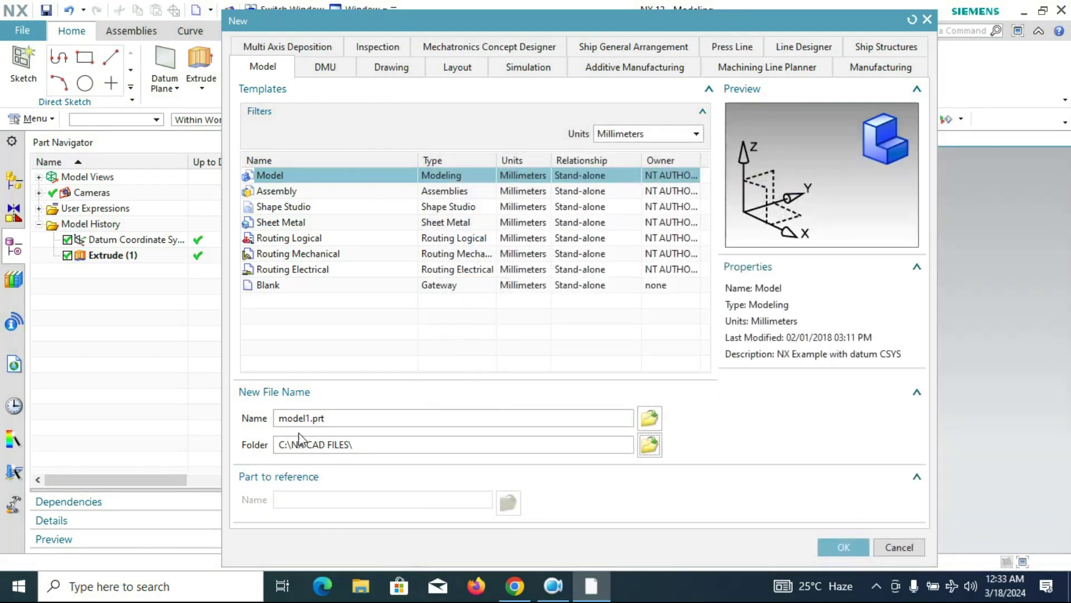